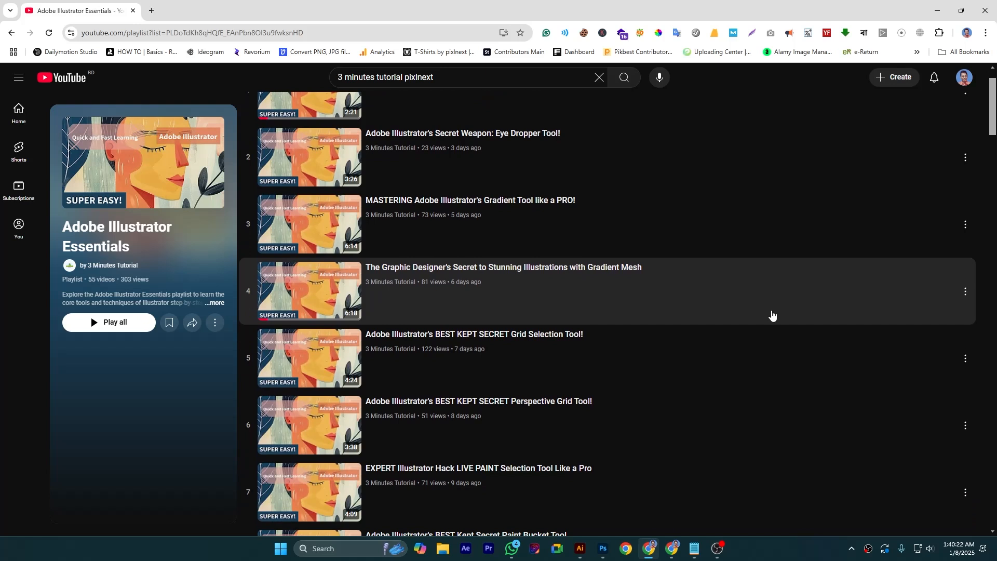
scroll(772, 316, down, 18)
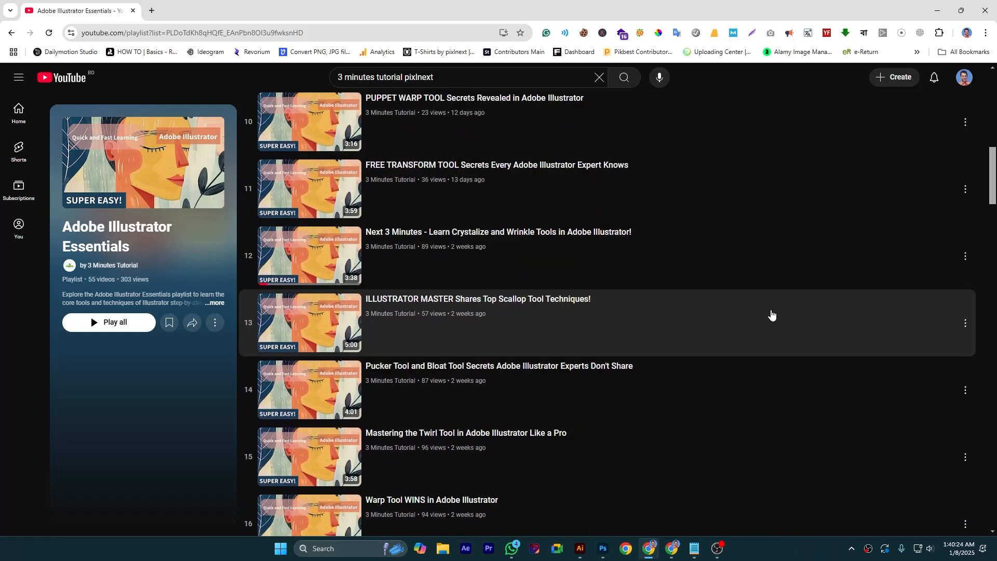
scroll(772, 312, down, 3)
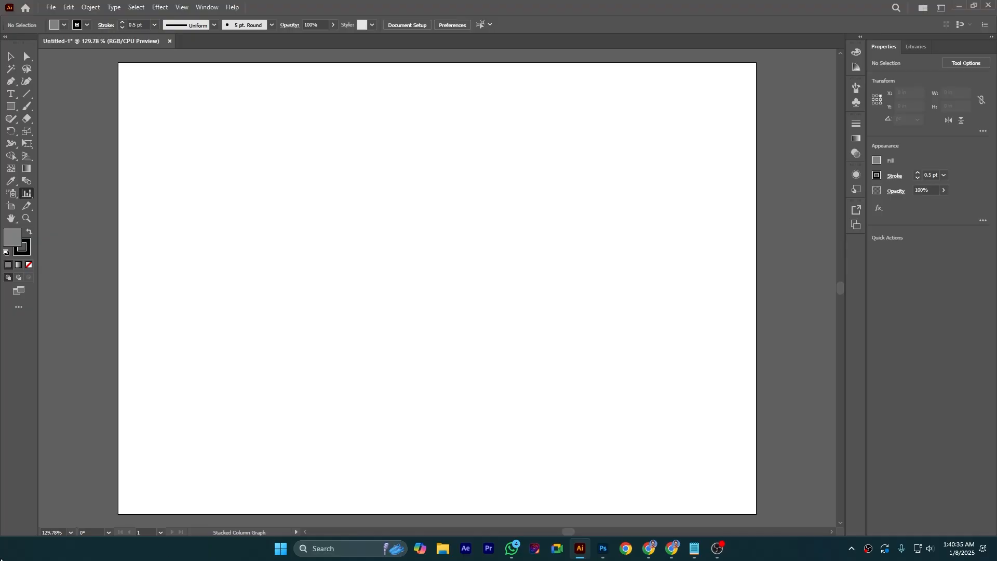
Draw a graph area on the artboard with the Stacked Column Graph tool
click(28, 195)
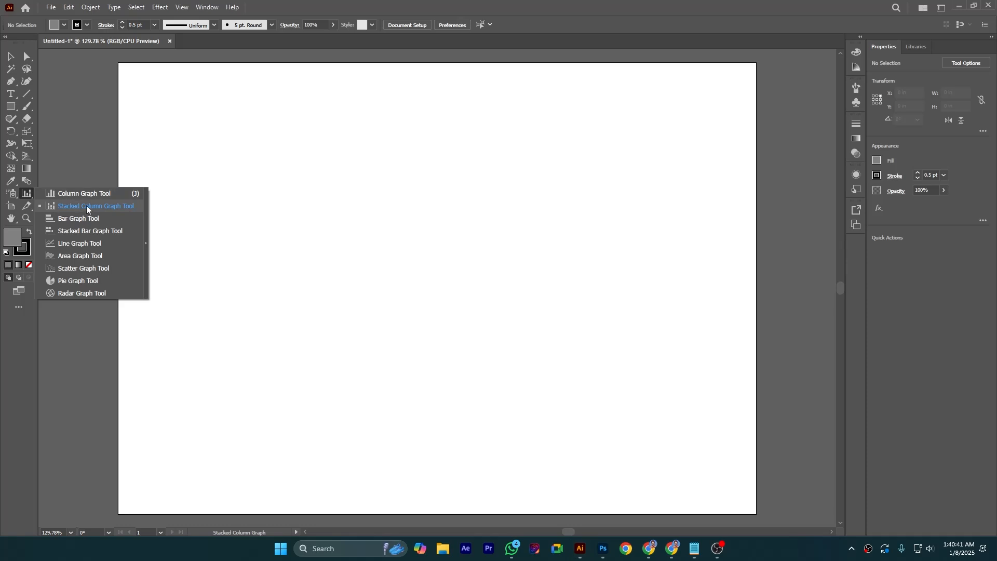
click(109, 208)
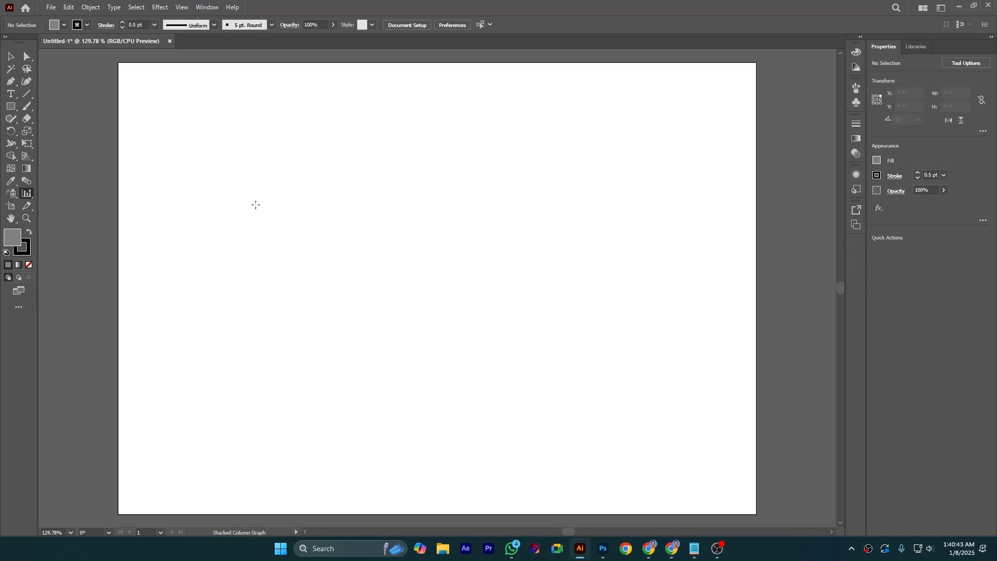
drag(229, 154, 558, 408)
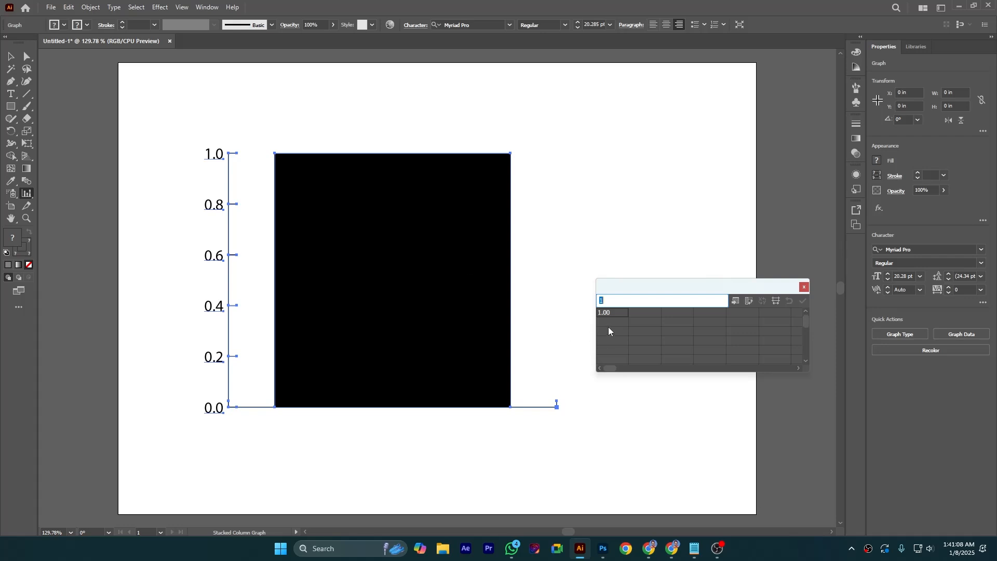
Enter ILLUSTRATOR, PHOTOSHOP and AFTER EFFECTS as the column headers in the graph data sheet
key(BackSpace)
click(634, 313)
text(janua)
key(BackSpace)
key(BackSpace)
key(BackSpace)
key(BackSpace)
key(BackSpace)
text(ILLUSTR)
text(ATOR)
key(Tab)
text(PHOTOSH)
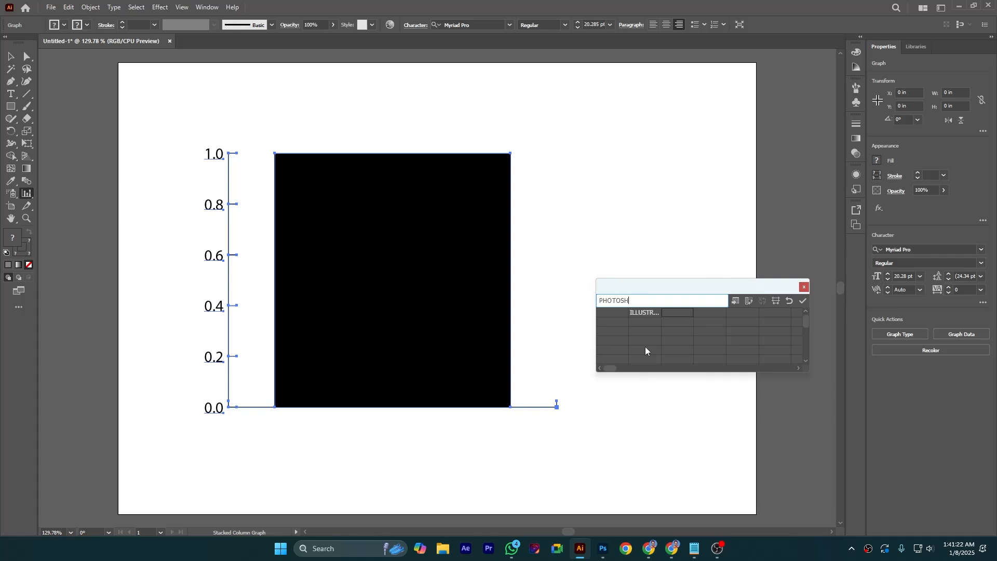
text(OP)
key(Tab)
text(AFTER EFFECTS)
click(616, 324)
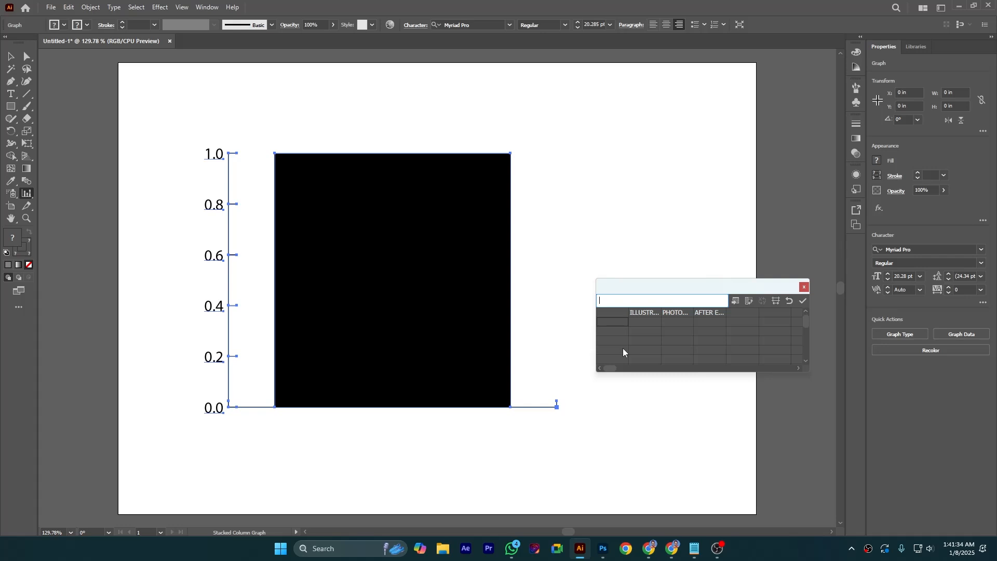
Enter BASIC, ADVANCE and PRO as the row labels in the graph data sheet
text(BASIC)
key(Return)
text(ADVANCE)
click(603, 341)
text(PRO)
key(Return)
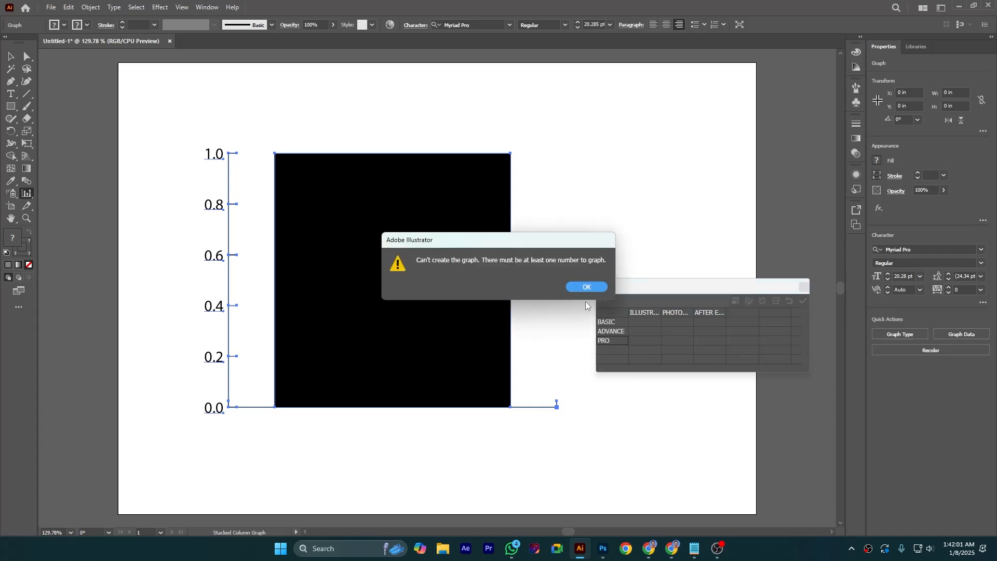
click(579, 286)
Fill the BASIC row with 3 and the ADVANCE row with 4 in all three columns
click(638, 323)
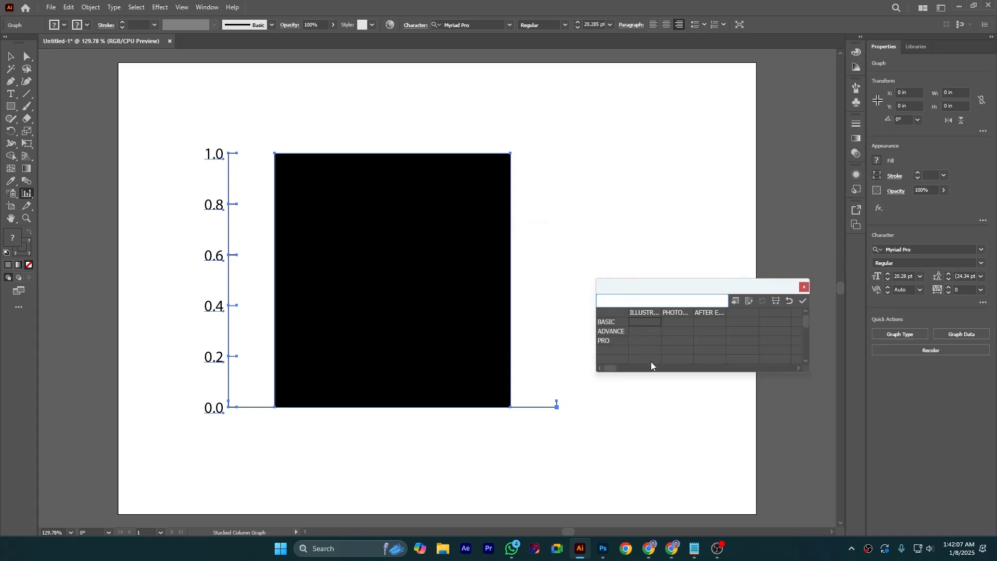
text(3)
click(669, 320)
text(3)
click(705, 322)
text(3)
click(658, 335)
text(4)
click(677, 333)
text(4)
click(707, 331)
text(4)
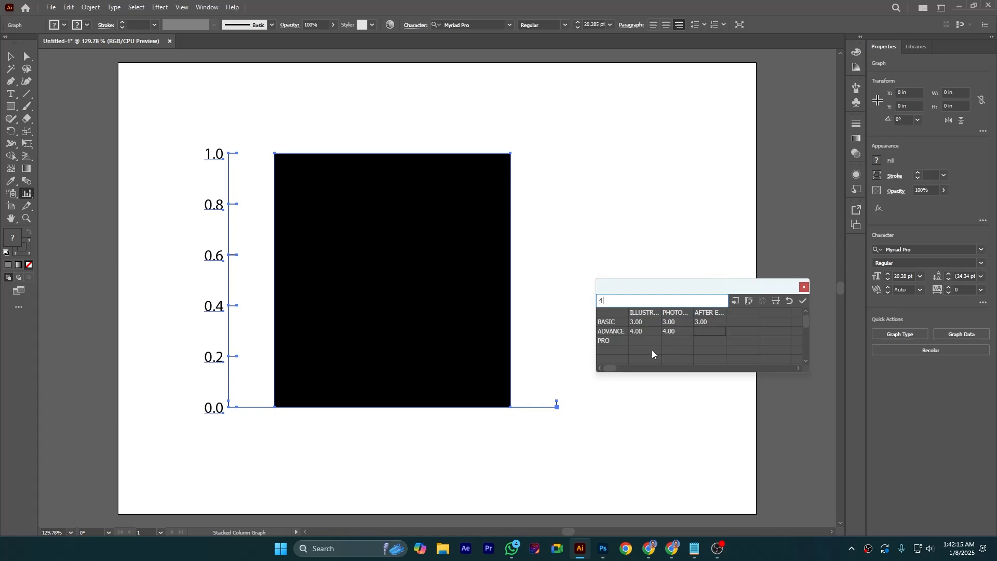
Fill the PRO row with 6 in all three columns and apply the graph data
click(639, 342)
text(6)
click(675, 341)
text(6)
click(703, 340)
text(6)
click(748, 340)
click(803, 301)
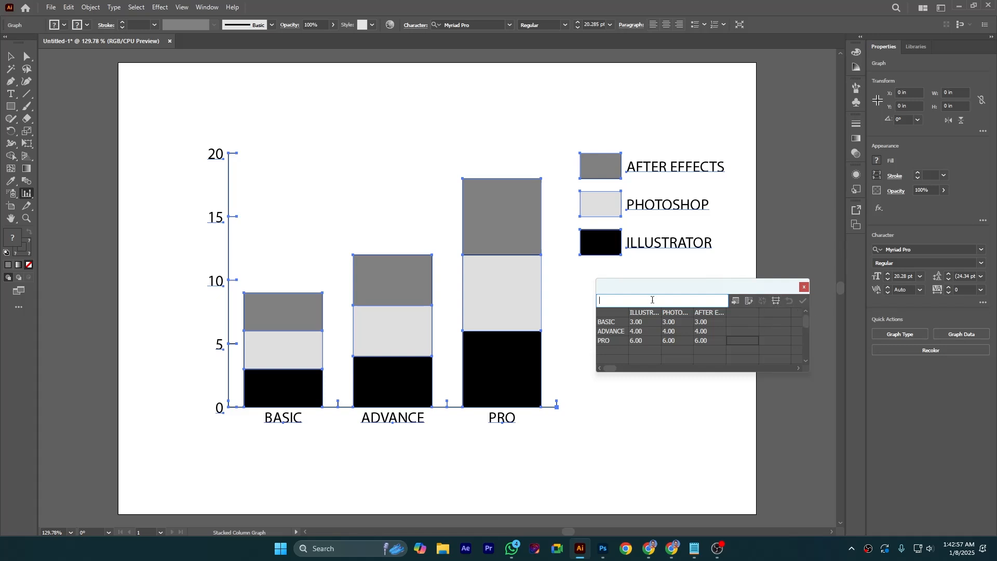
Close the graph data window
right_click(514, 234)
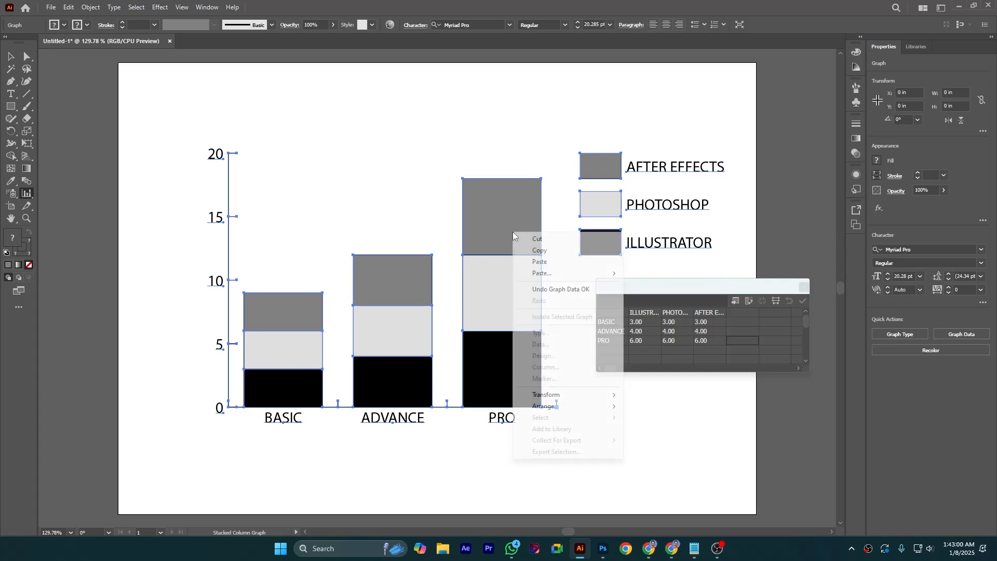
click(764, 300)
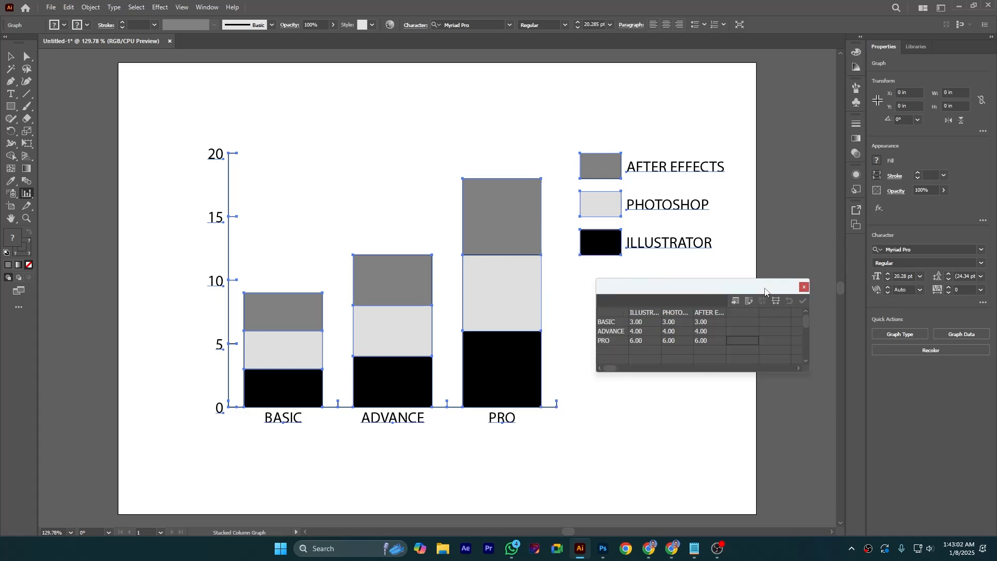
click(805, 288)
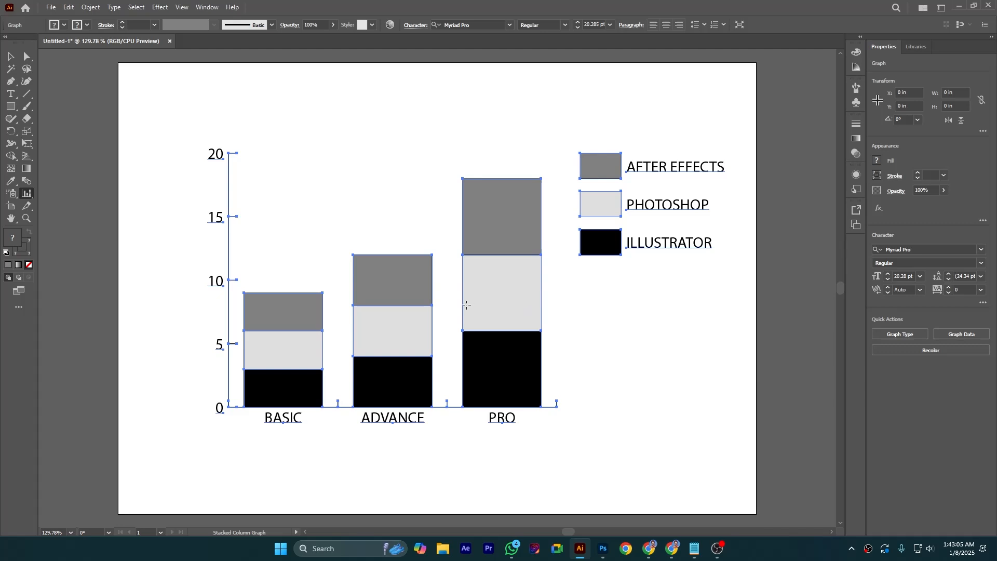
Open the graph type options and enable Add Drop Shadow and Add Legend Across Top
right_click(556, 292)
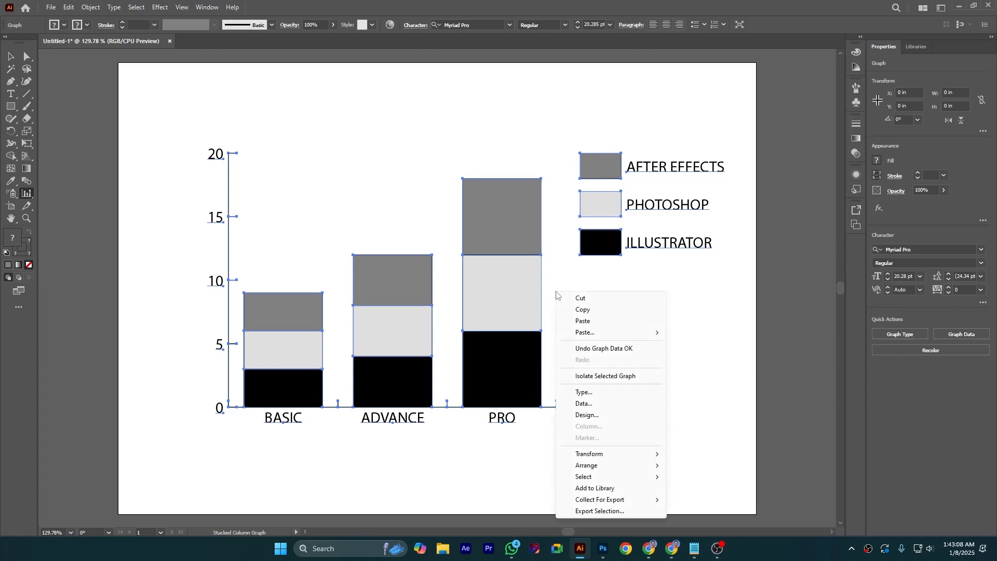
click(591, 393)
drag(629, 120, 708, 217)
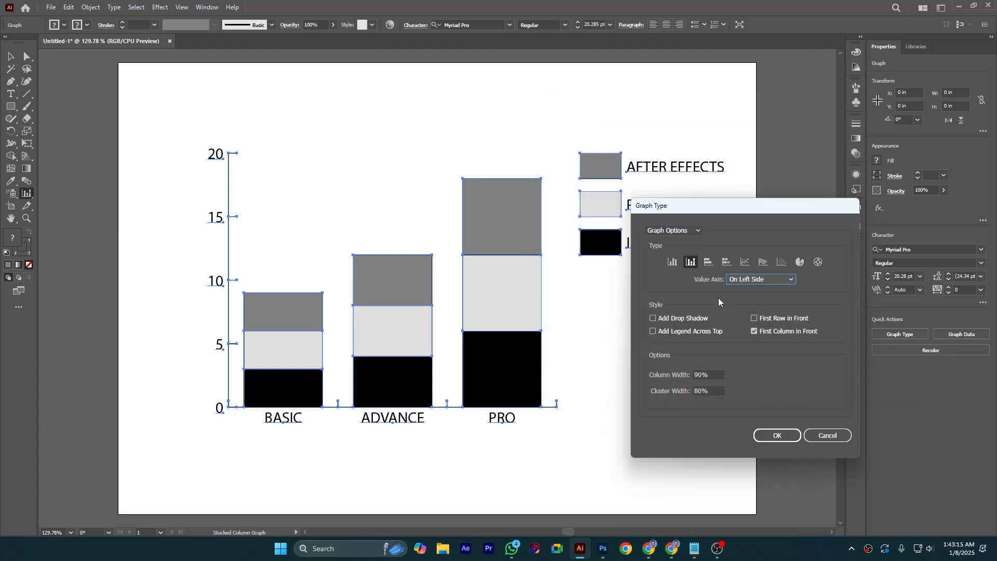
click(654, 318)
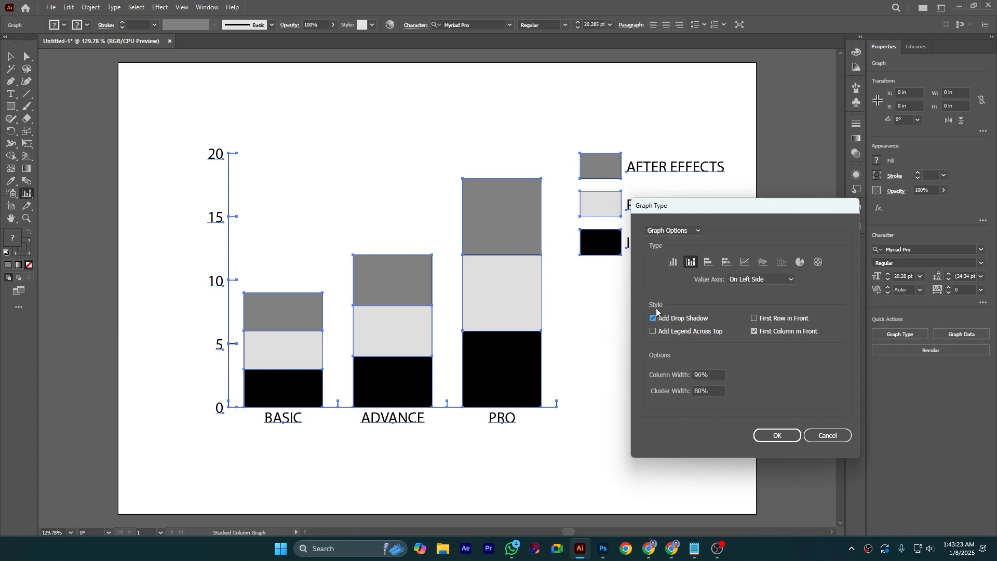
click(653, 332)
Review the Value Axis and Category Axis settings and confirm the graph type options
click(671, 230)
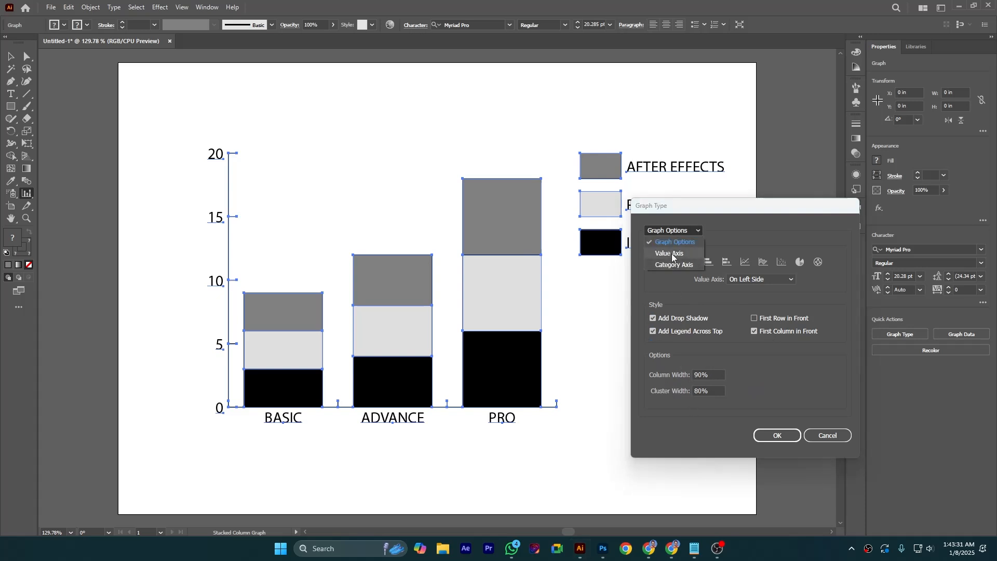
click(673, 254)
click(673, 231)
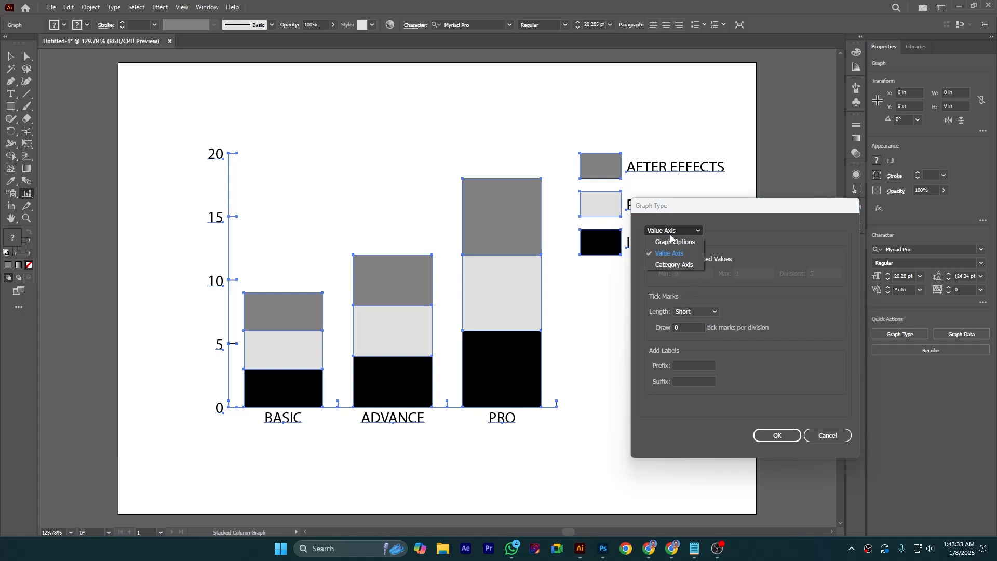
click(673, 265)
click(673, 230)
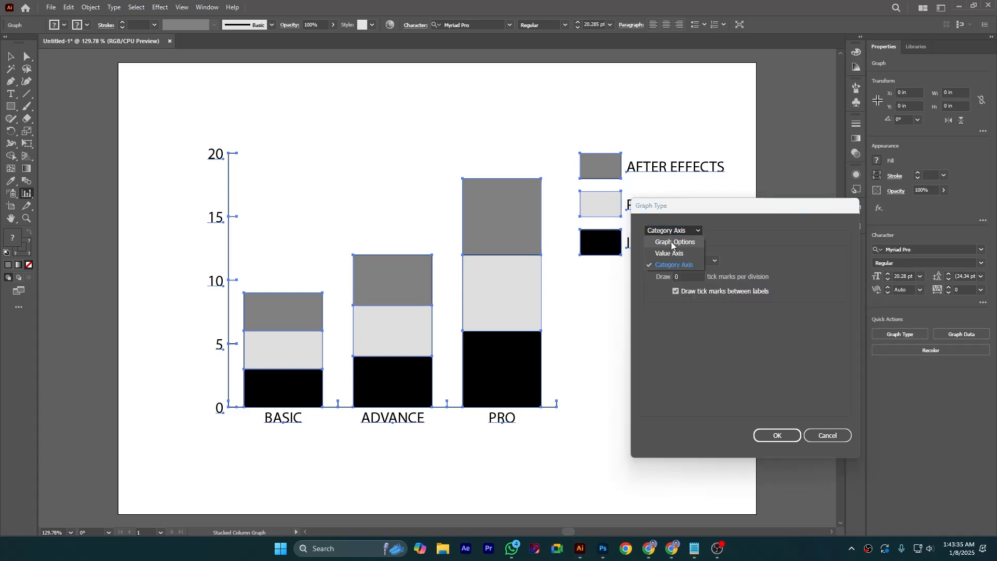
click(674, 242)
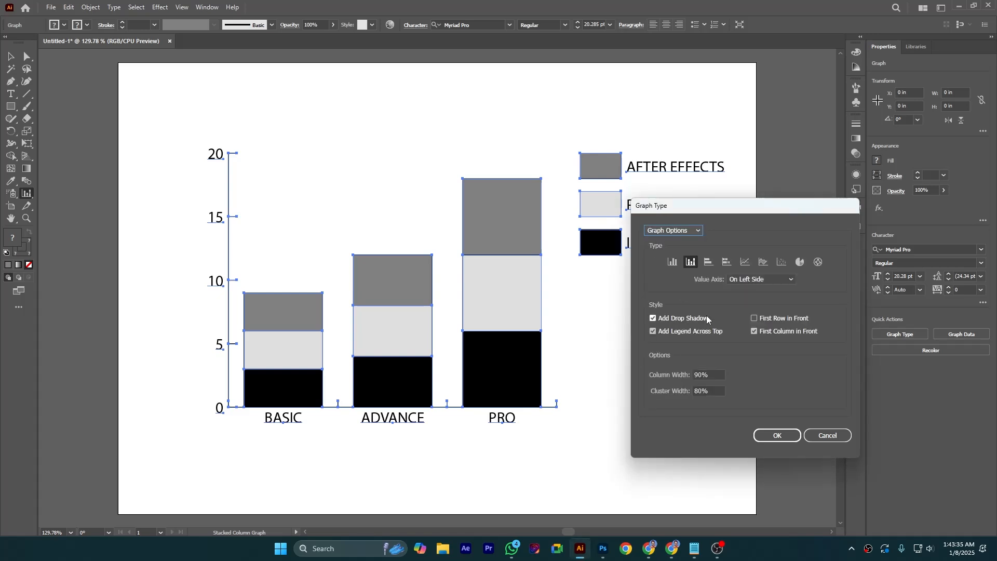
click(770, 437)
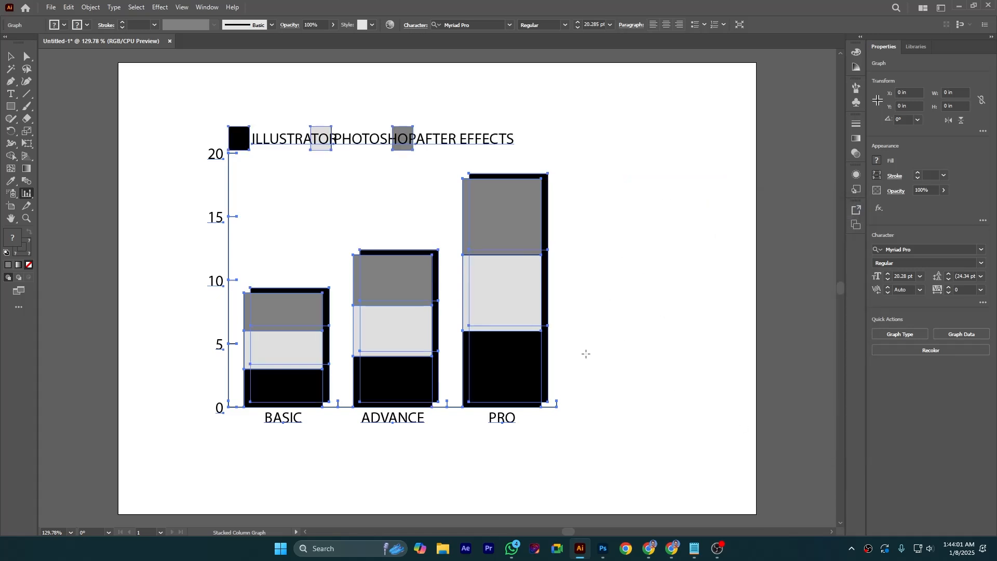
Reposition the graph slightly to the right on the artboard with the Selection tool
click(11, 57)
click(659, 270)
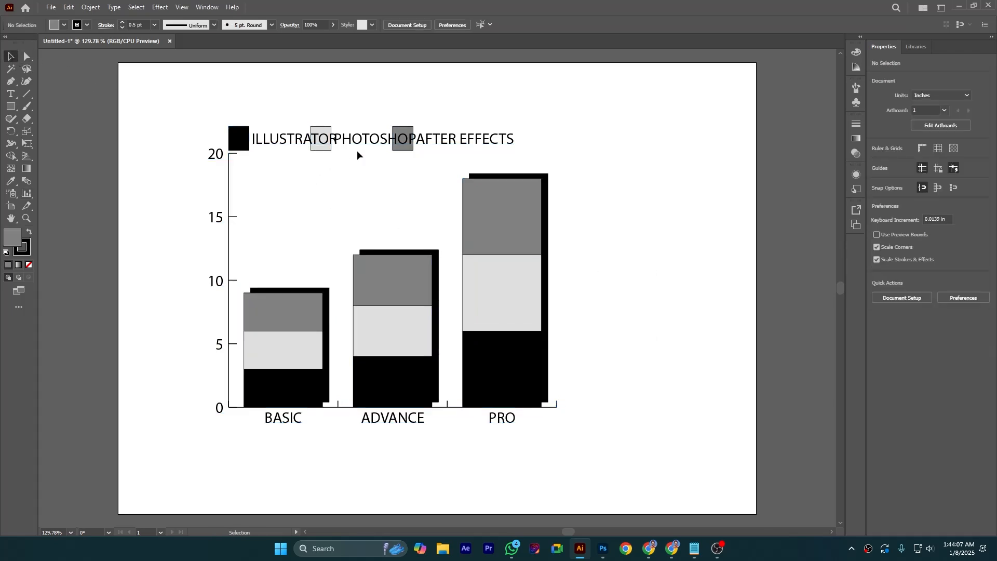
drag(437, 145, 470, 141)
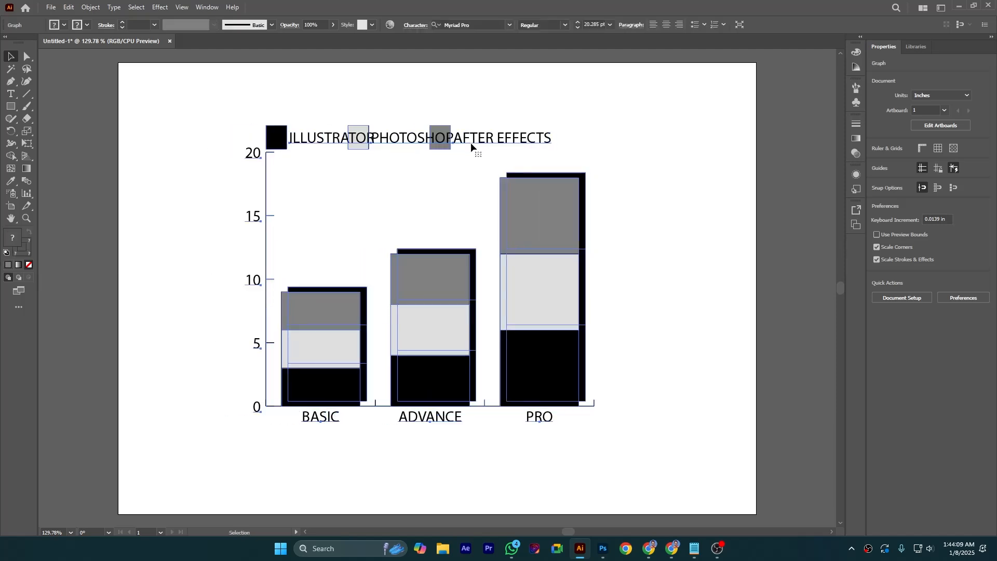
click(675, 221)
drag(319, 146, 309, 147)
click(619, 269)
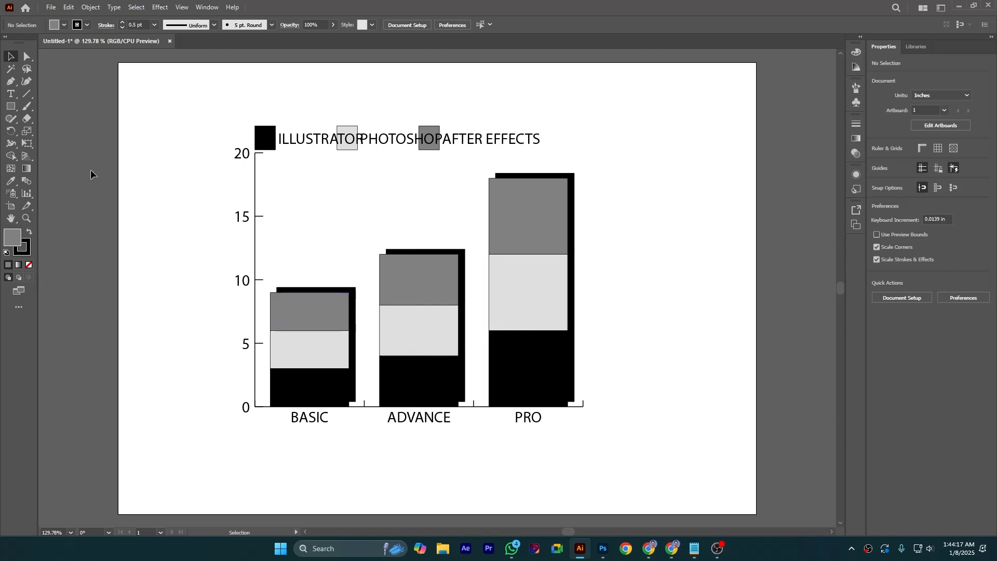
Select the drop shadow shapes behind all three columns and fill them with near-white F6FFFE
click(27, 57)
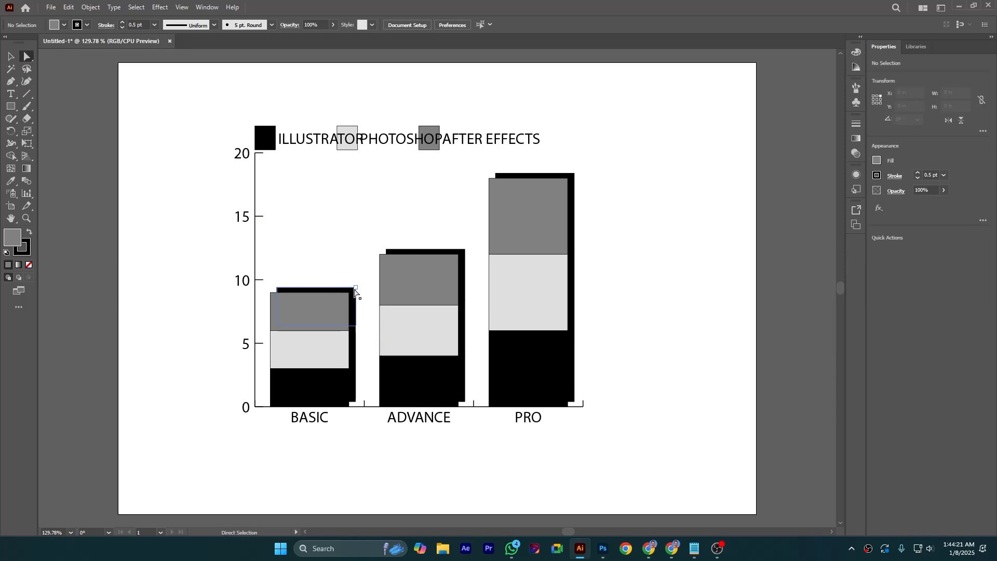
click(355, 291)
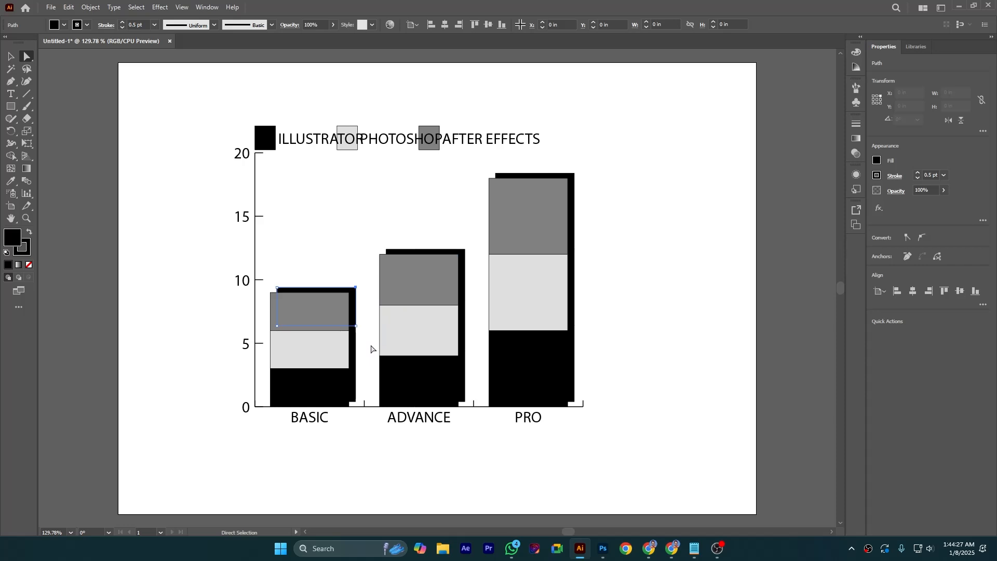
shift+click(356, 344)
shift+click(355, 382)
shift+click(466, 263)
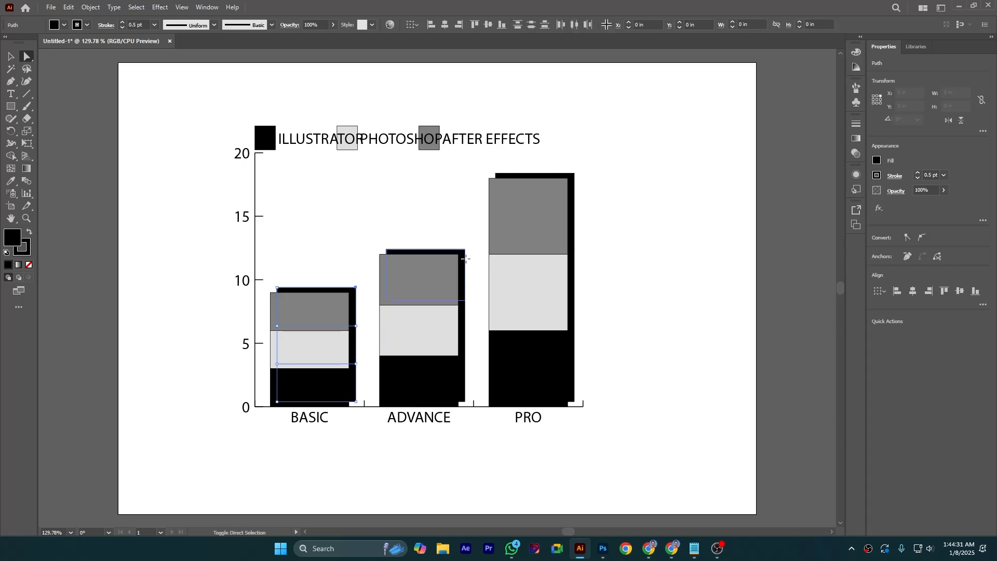
shift+click(466, 322)
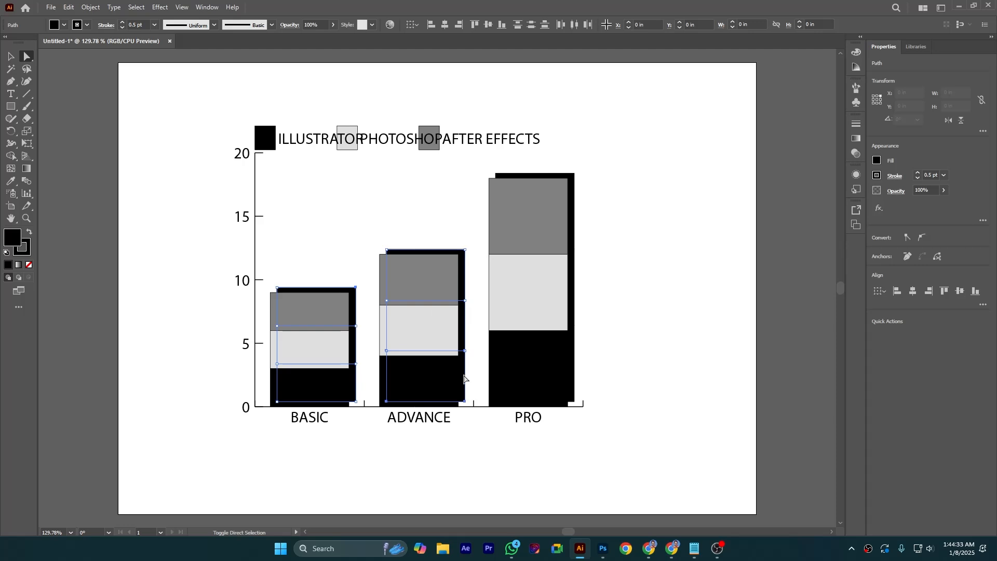
shift+click(573, 198)
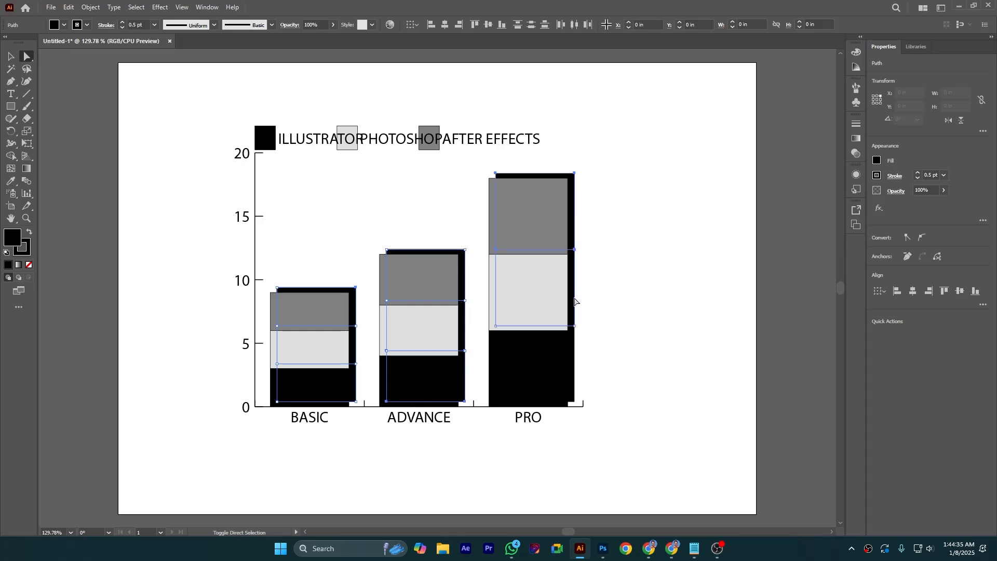
shift+click(575, 351)
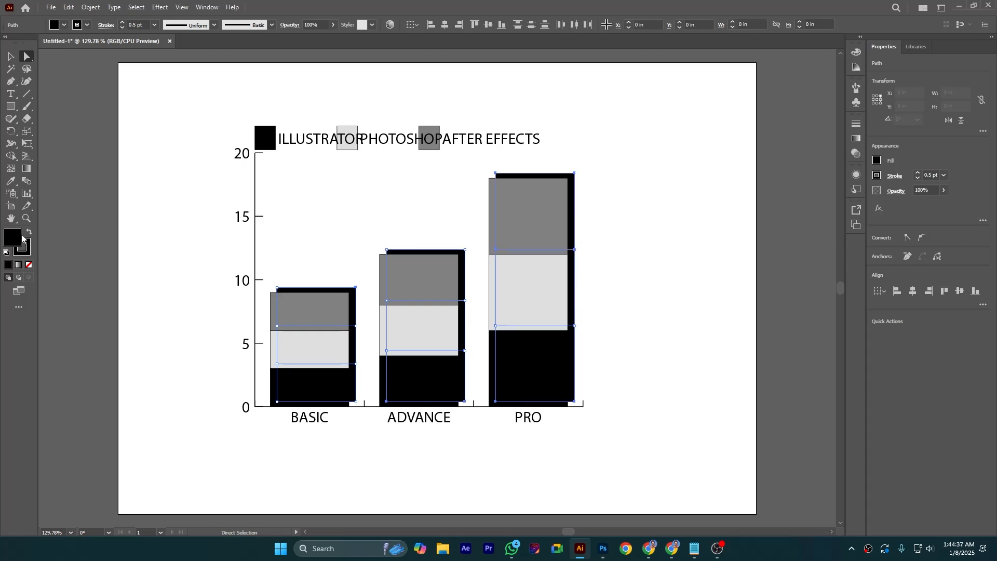
double_click(12, 239)
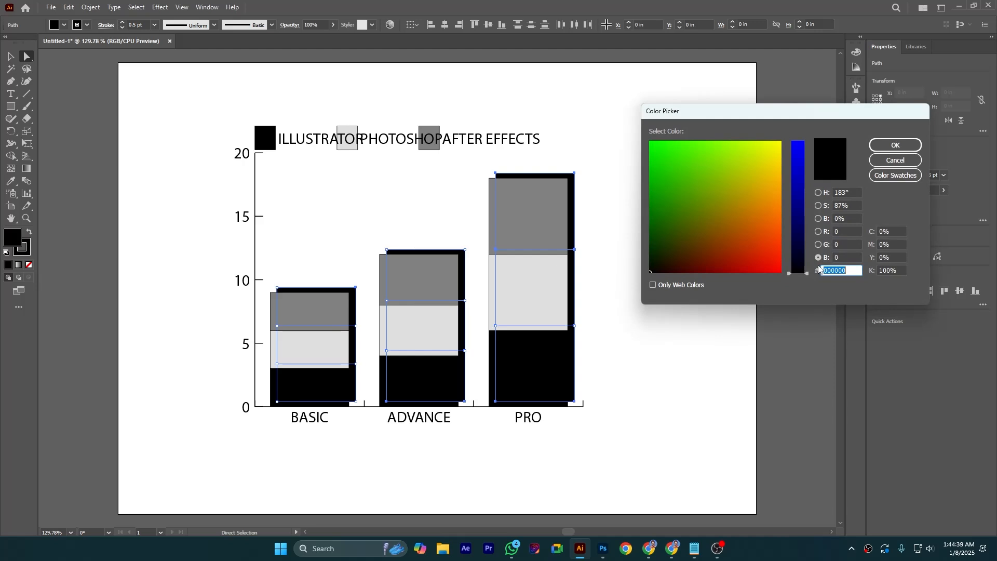
mouse_move(807, 274)
mouse_down()
mouse_move(803, 142)
mouse_move(789, 156)
mouse_move(777, 141)
mouse_up()
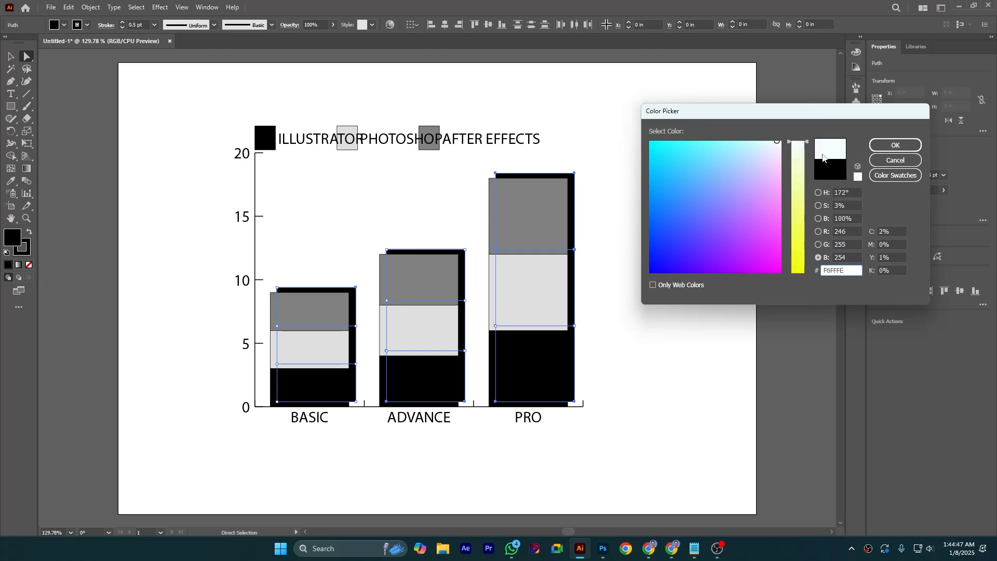
click(886, 147)
click(659, 263)
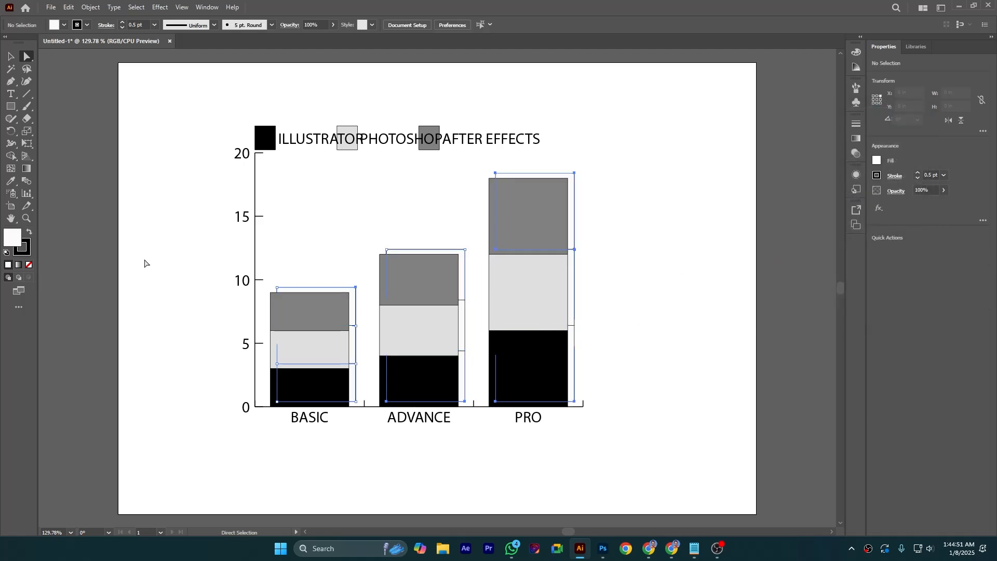
Select the Illustrator segments in all three columns plus the legend swatch and try a green 25CF00 fill in the Color Picker
click(517, 368)
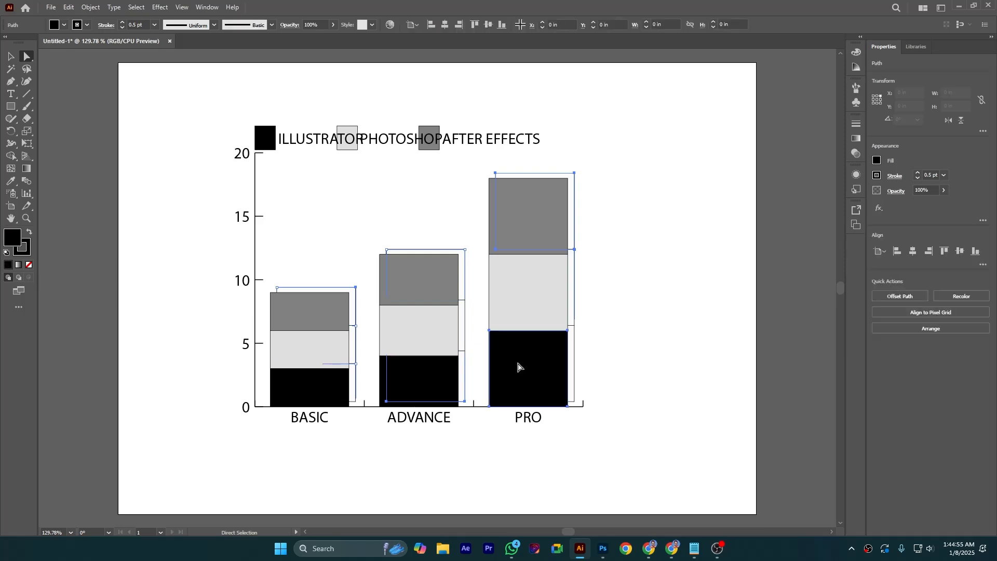
shift+click(259, 136)
shift+click(451, 384)
shift+click(321, 389)
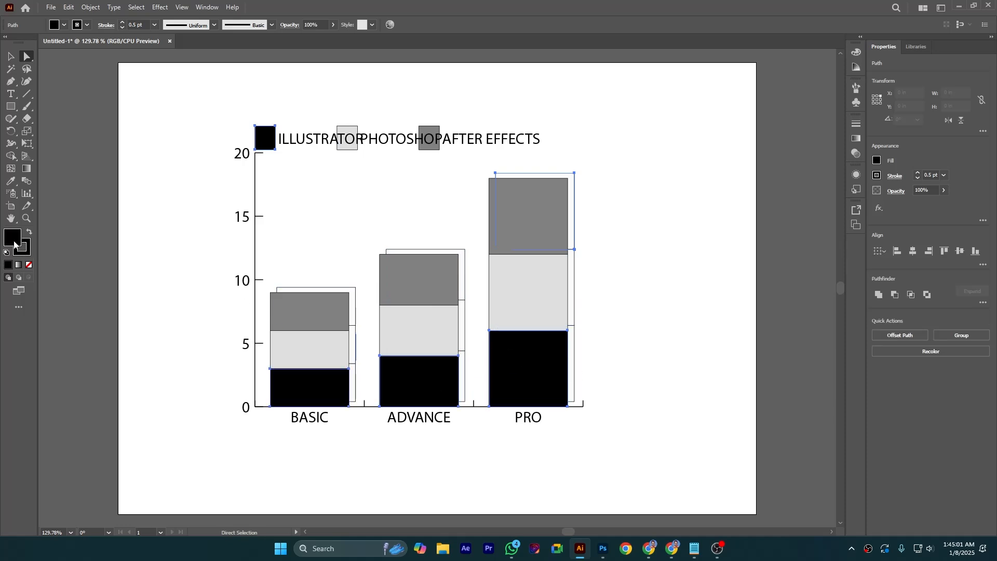
click(672, 167)
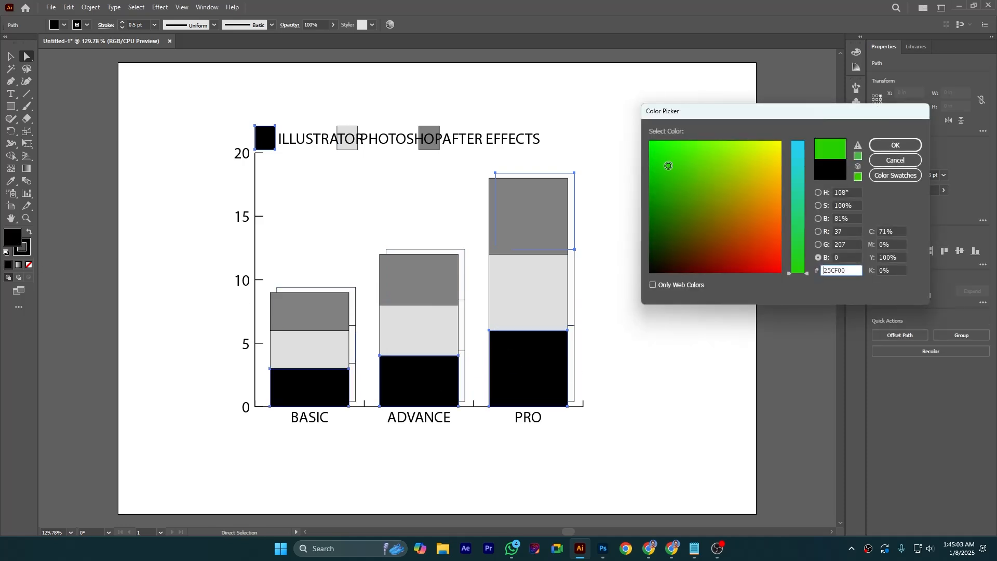
click(874, 146)
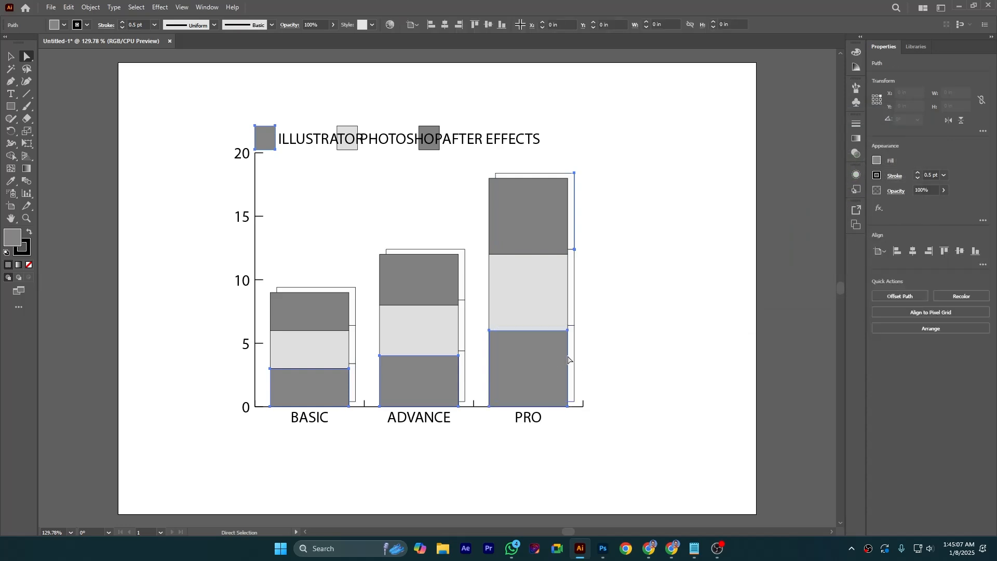
Switch the Color panel to RGB and fill the selected Illustrator segments and swatch with green 25CF00
shift+click(514, 363)
shift+click(439, 378)
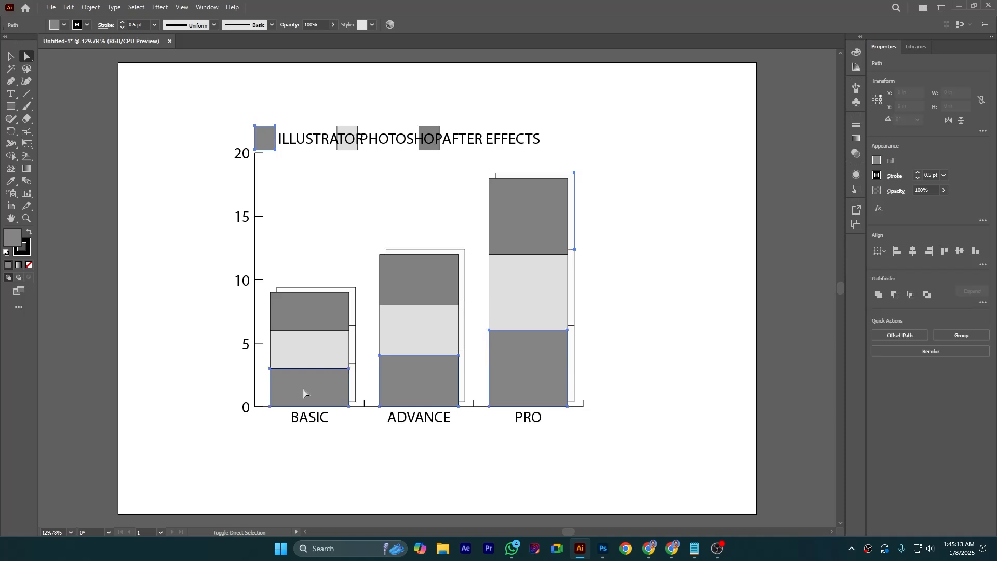
click(857, 53)
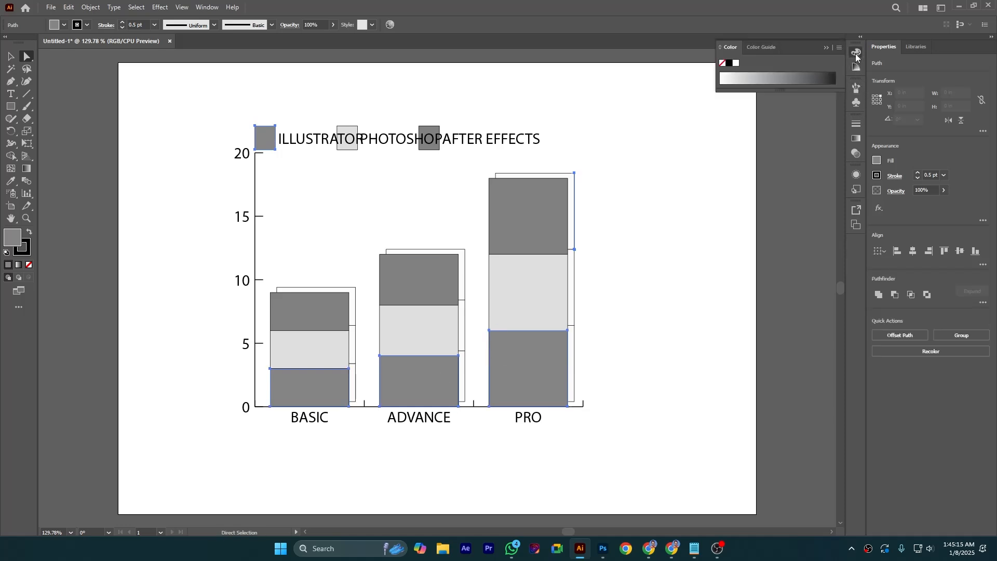
click(840, 48)
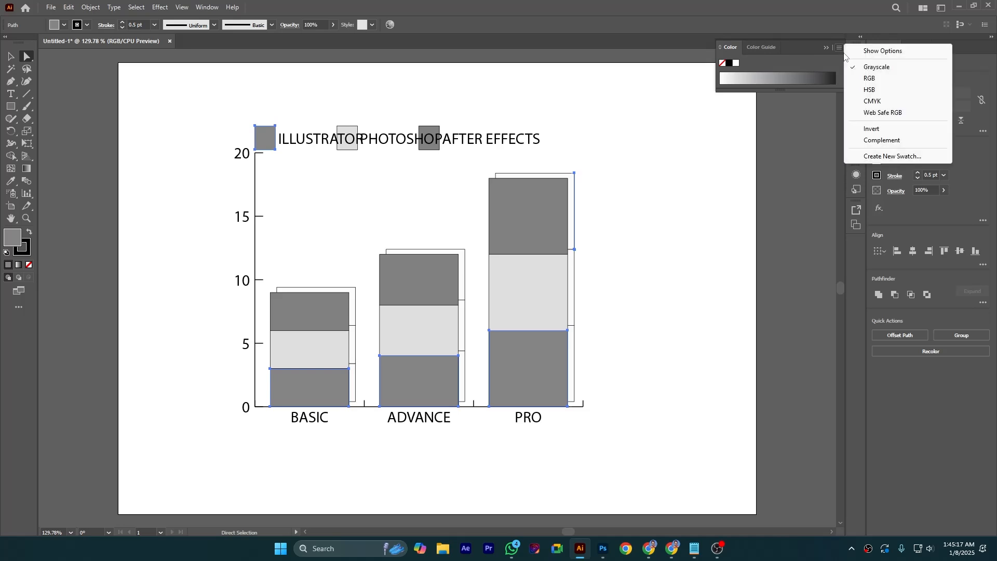
click(872, 78)
click(759, 79)
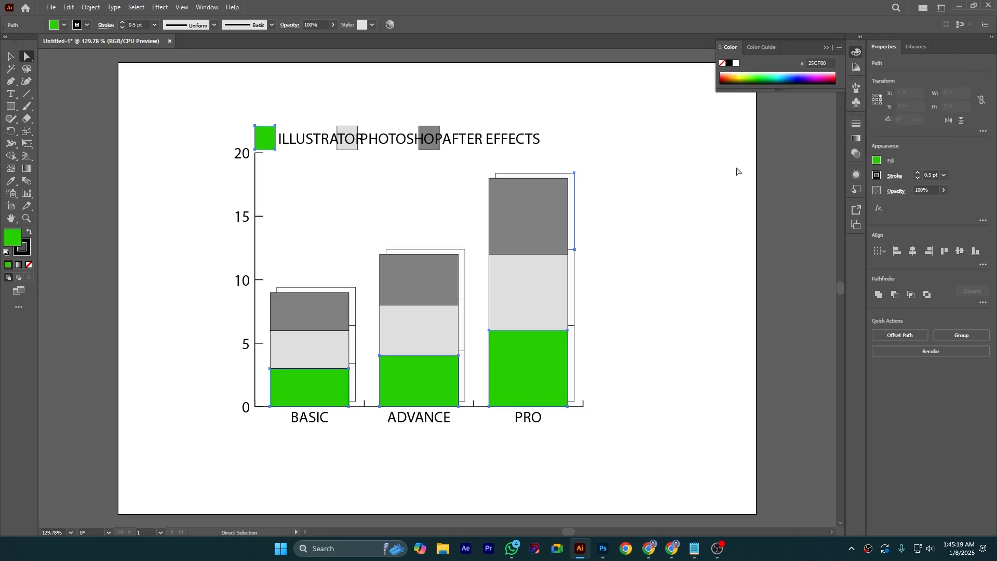
click(699, 232)
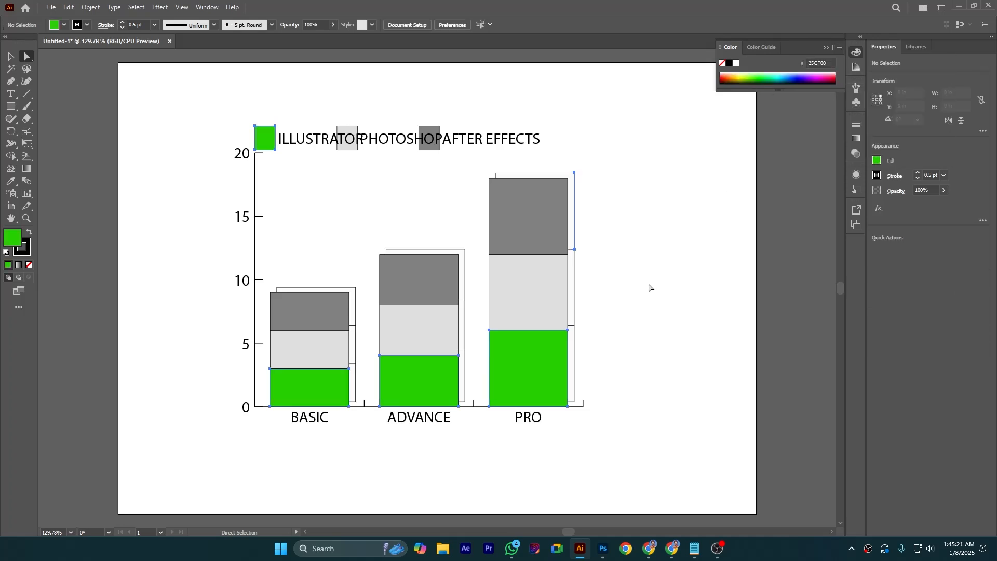
Select the Photoshop legend swatch and its three column segments and fill them with pink FF155A in RGB mode
click(339, 150)
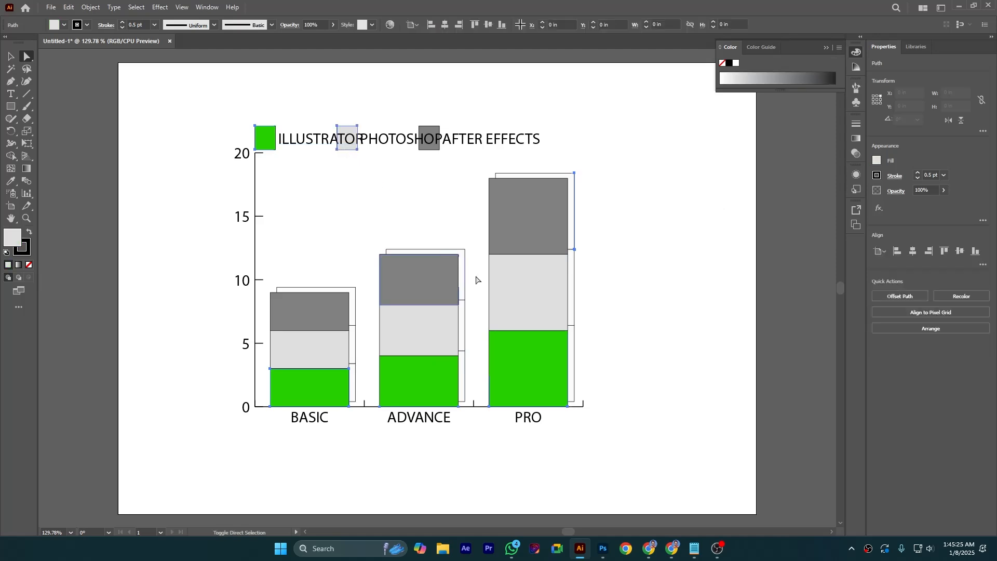
shift+click(499, 296)
shift+click(423, 332)
shift+click(284, 358)
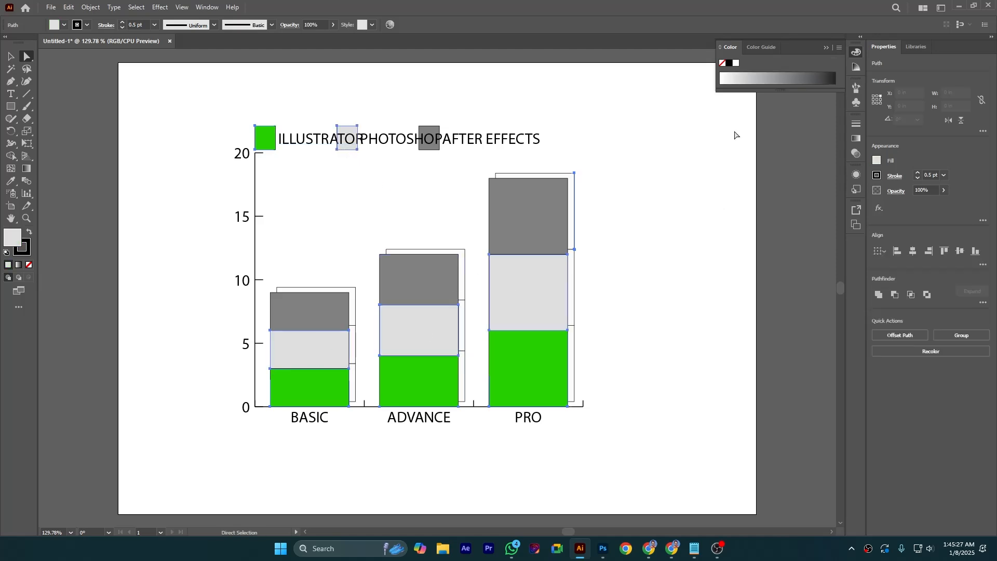
click(838, 48)
click(869, 78)
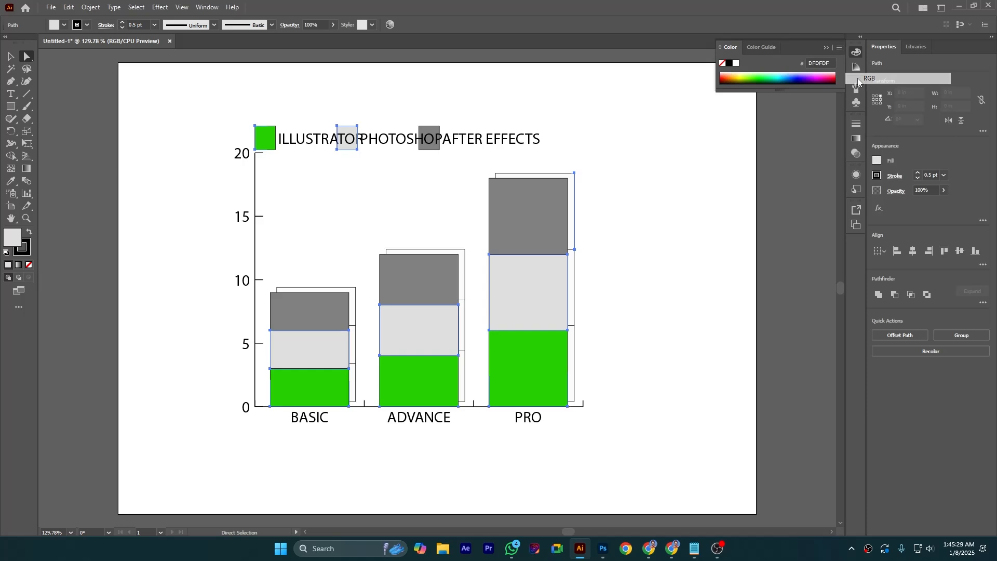
click(832, 74)
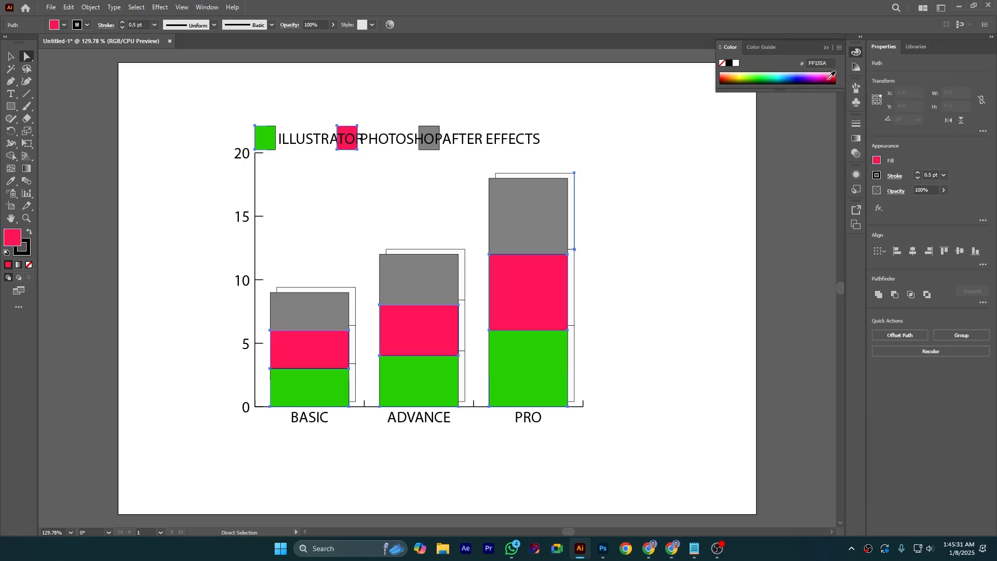
Select the After Effects legend swatch and its three column segments and switch the Color panel to RGB
click(429, 151)
shift+click(509, 215)
shift+click(429, 279)
shift+click(296, 313)
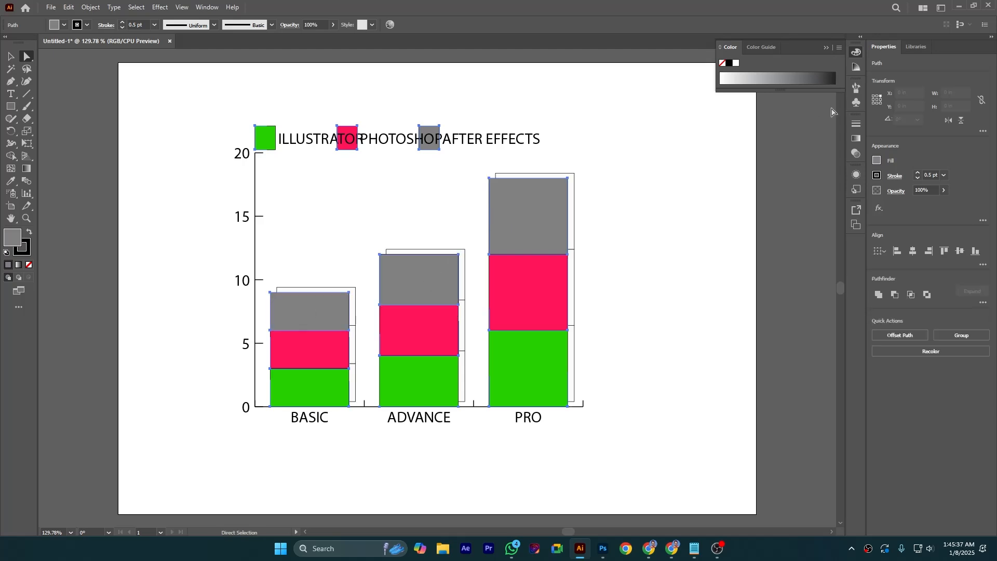
click(840, 47)
click(865, 77)
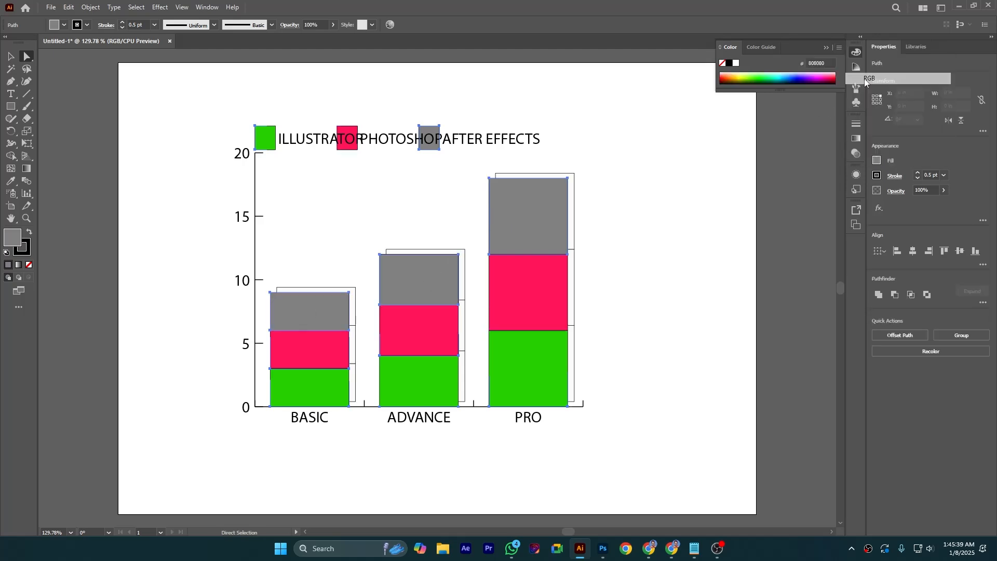